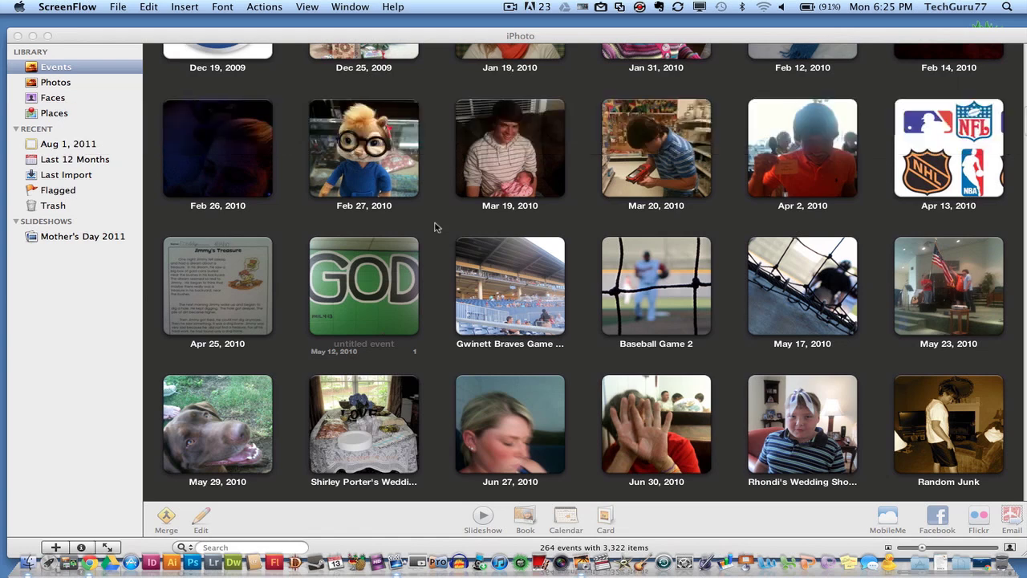
Open the Baseball Game 2 event and view its fourth photo, the umpire and catcher, full-size.
{"action": "scroll", "coordinate": [434, 227], "scroll_direction": "up", "scroll_amount": 15}
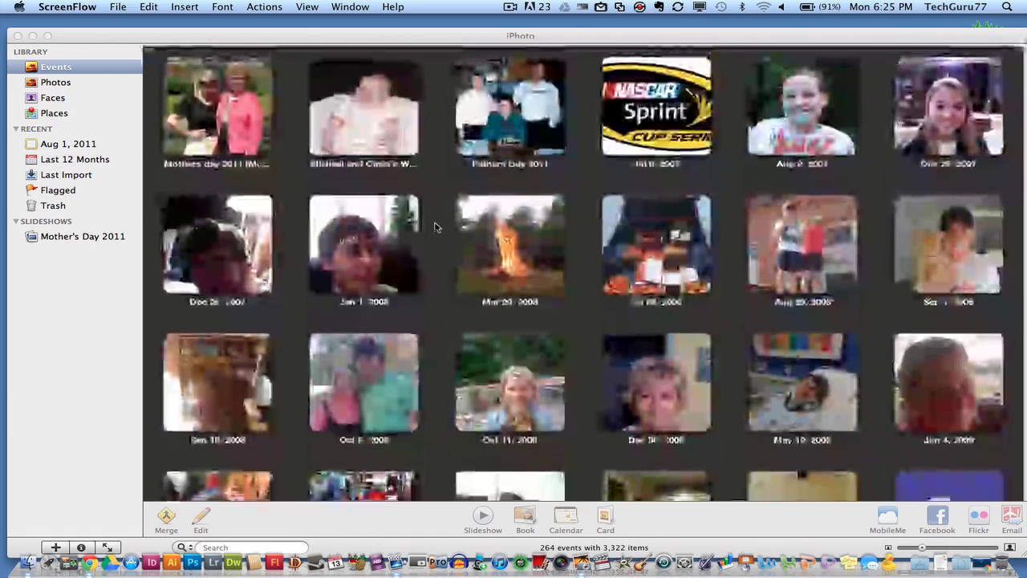
{"action": "scroll", "coordinate": [434, 233], "scroll_direction": "down", "scroll_amount": 10}
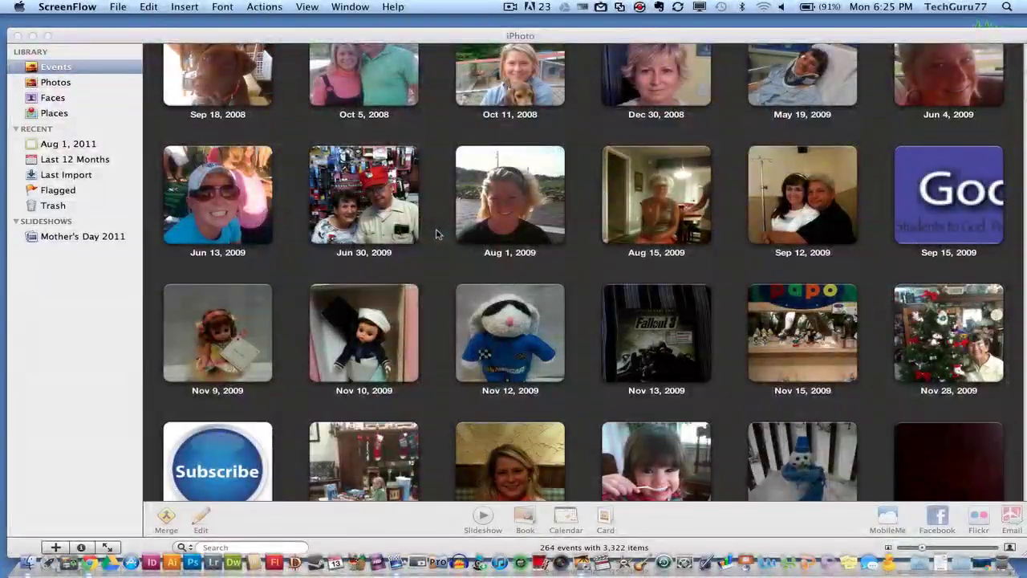
{"action": "scroll", "coordinate": [437, 234], "scroll_direction": "down", "scroll_amount": 9}
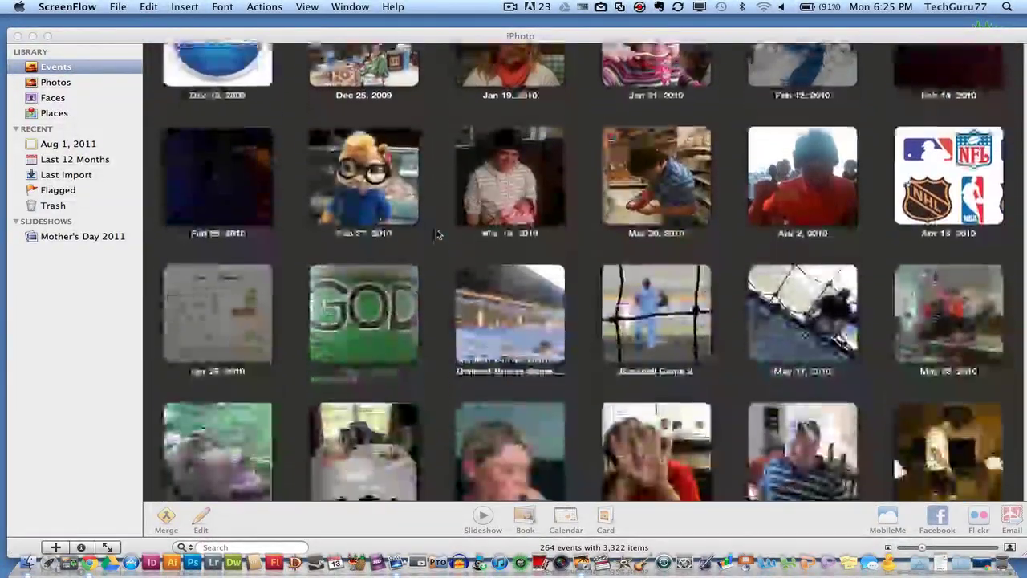
{"action": "scroll", "coordinate": [437, 234], "scroll_direction": "down", "scroll_amount": 5}
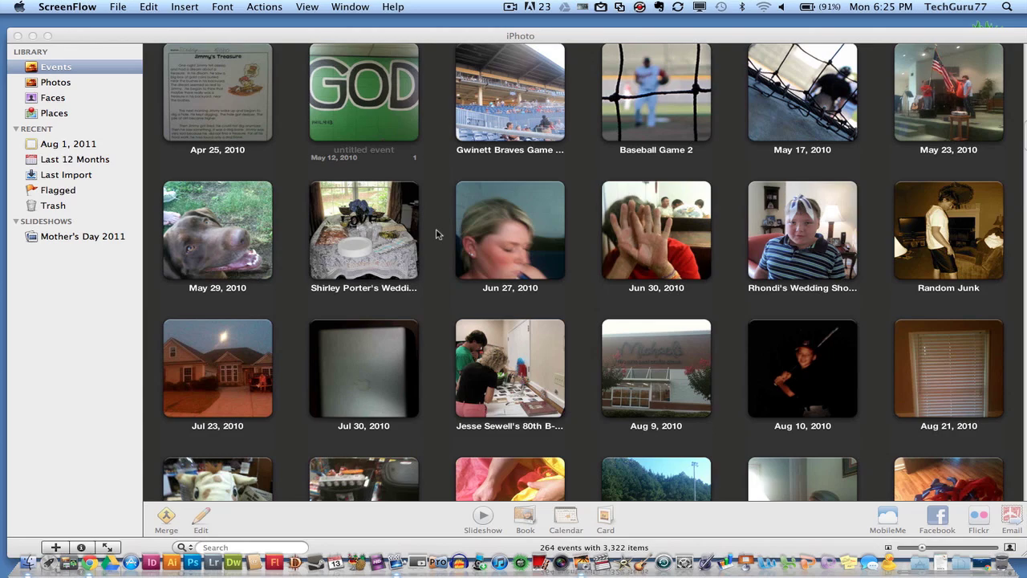
{"action": "scroll", "coordinate": [437, 234], "scroll_direction": "up", "scroll_amount": 2}
{"action": "left_click", "coordinate": [635, 122]}
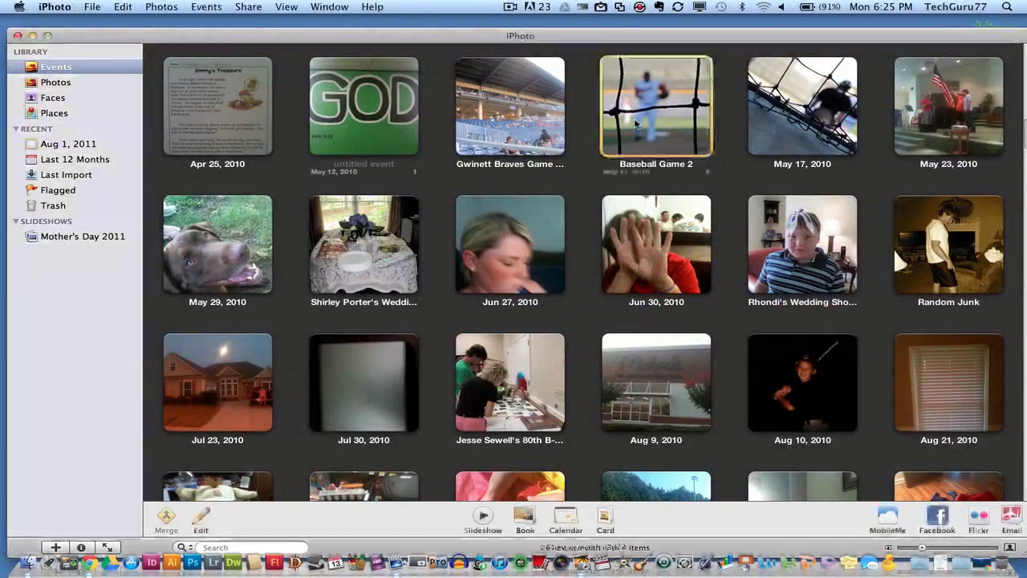
{"action": "double_click", "coordinate": [635, 122]}
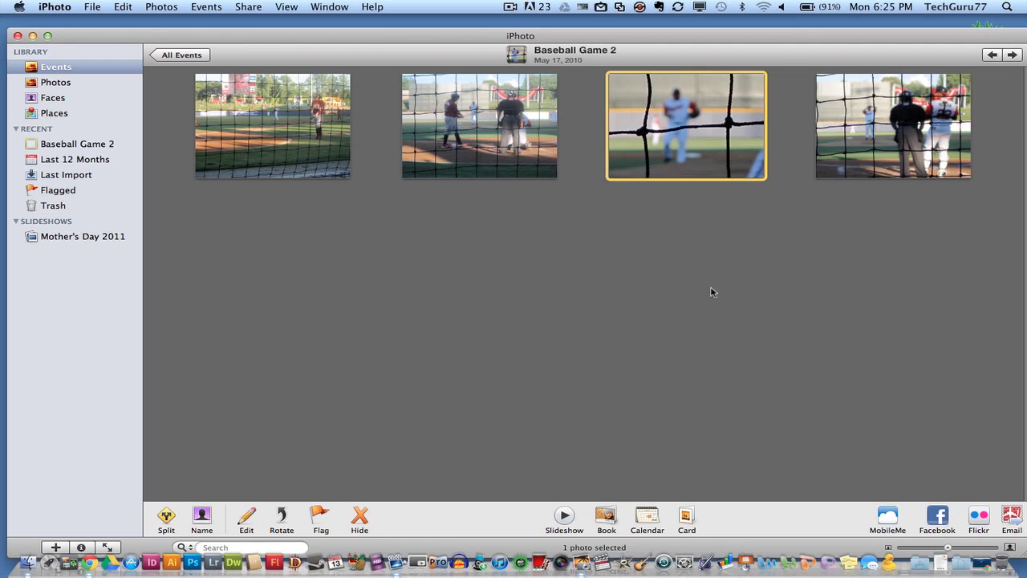
{"action": "left_click", "coordinate": [877, 147]}
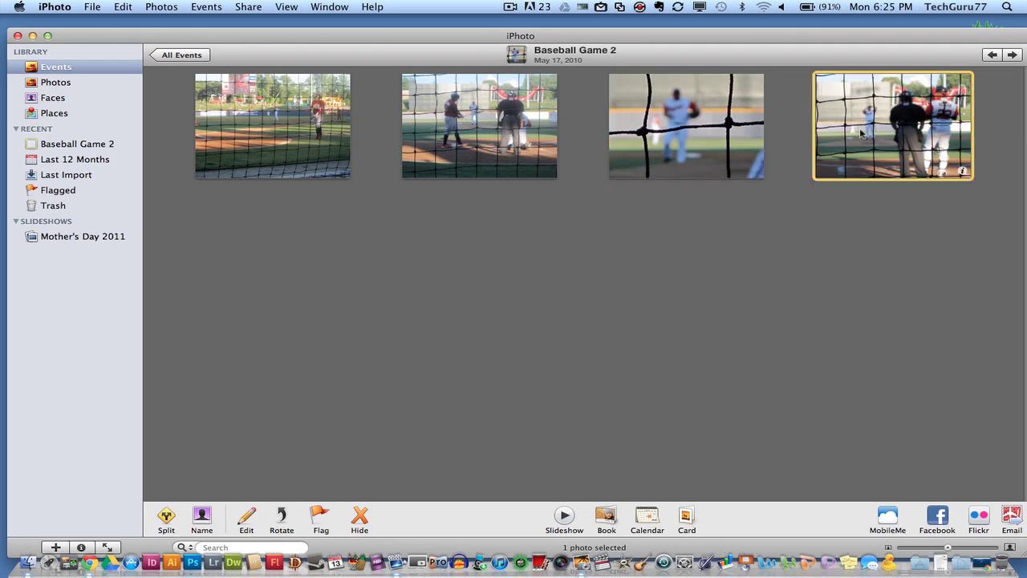
{"action": "double_click", "coordinate": [861, 132]}
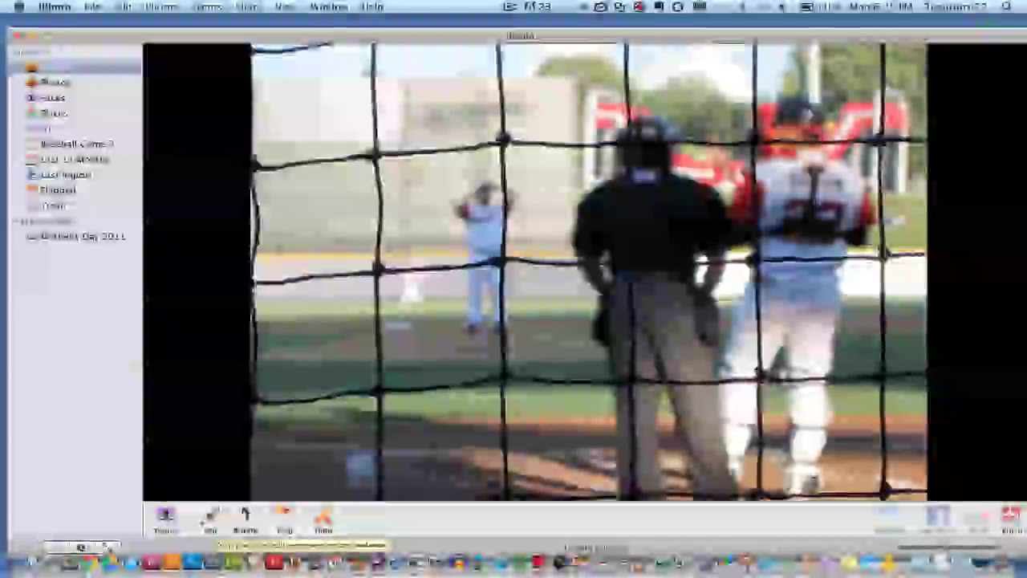
In edit mode, rotate the photo four quarter turns back to landscape and bring up the 3648 × 2736 crop frame.
{"action": "left_click", "coordinate": [211, 521]}
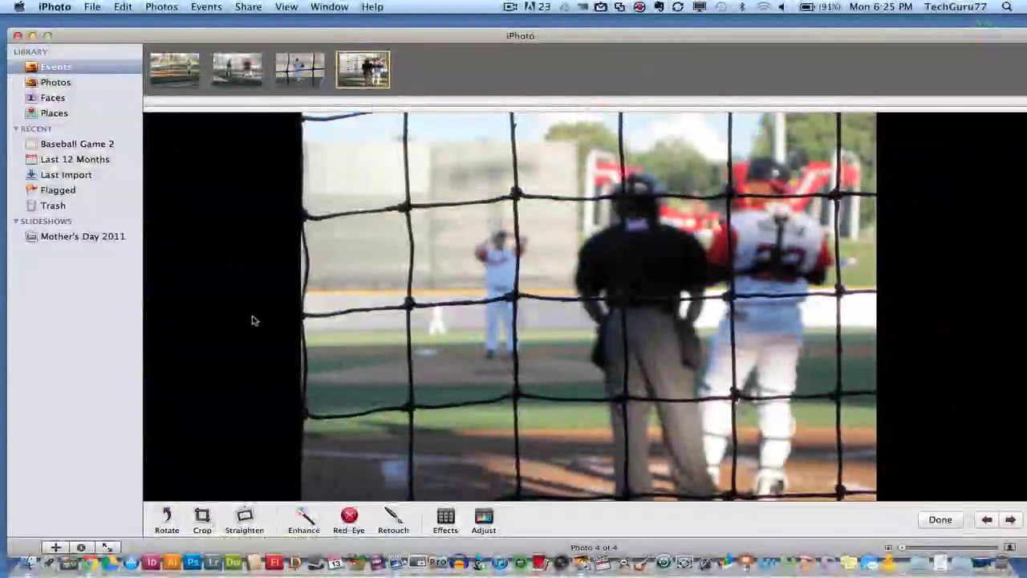
{"action": "left_click", "coordinate": [166, 518]}
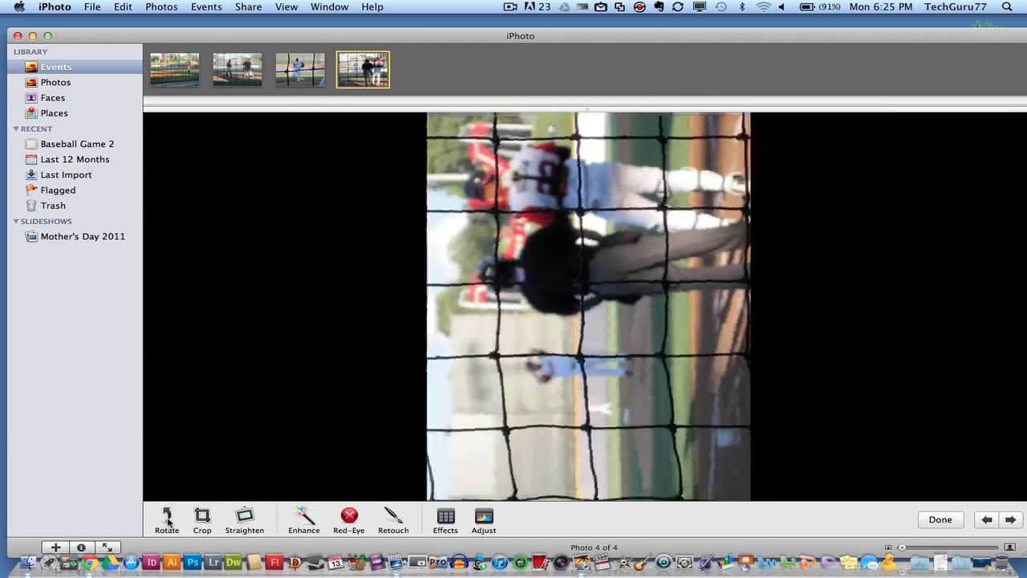
{"action": "left_click", "coordinate": [166, 517]}
{"action": "left_click", "coordinate": [166, 518]}
{"action": "left_click", "coordinate": [166, 517]}
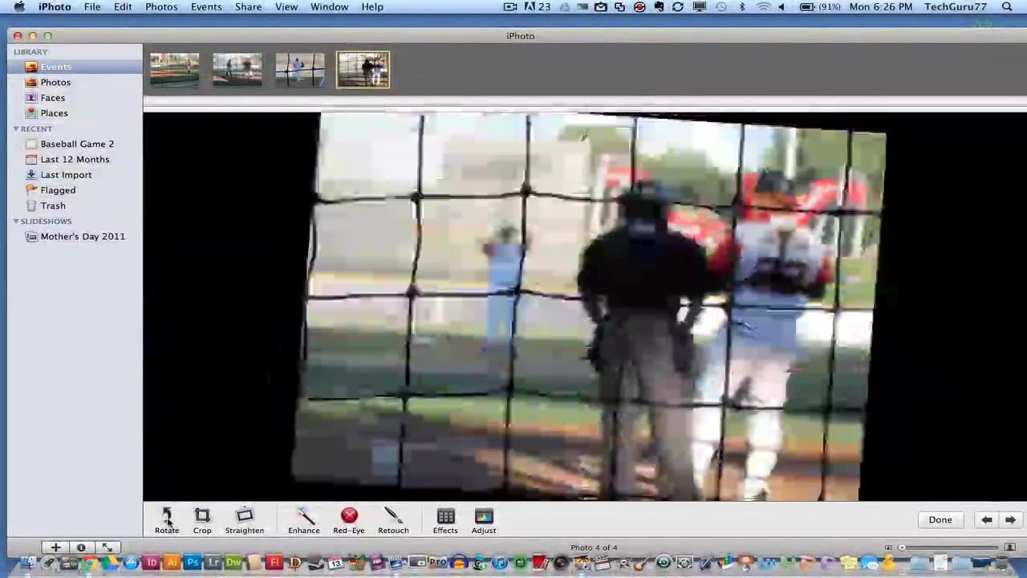
{"action": "left_click", "coordinate": [203, 518]}
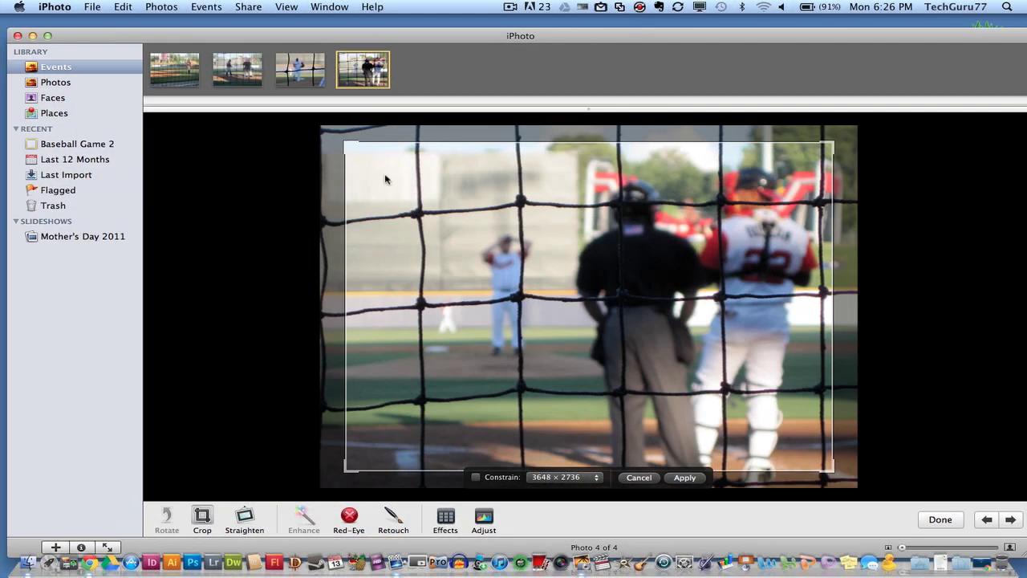
Shift the crop frame to the top-left, stretch it to the right edge, and apply the crop.
{"action": "left_click_drag", "start_coordinate": [385, 177], "coordinate": [363, 161]}
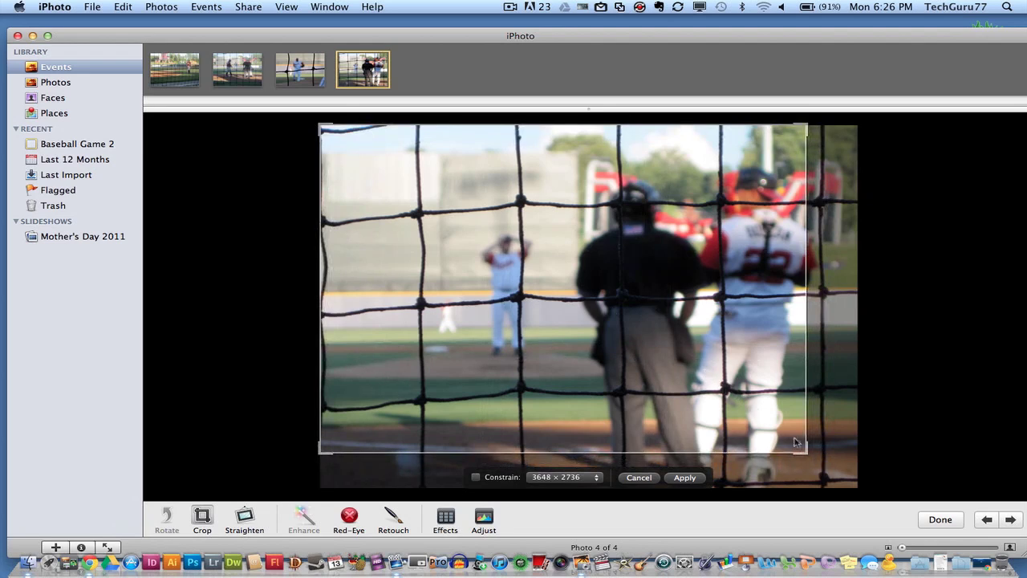
{"action": "left_click_drag", "start_coordinate": [805, 449], "coordinate": [874, 435]}
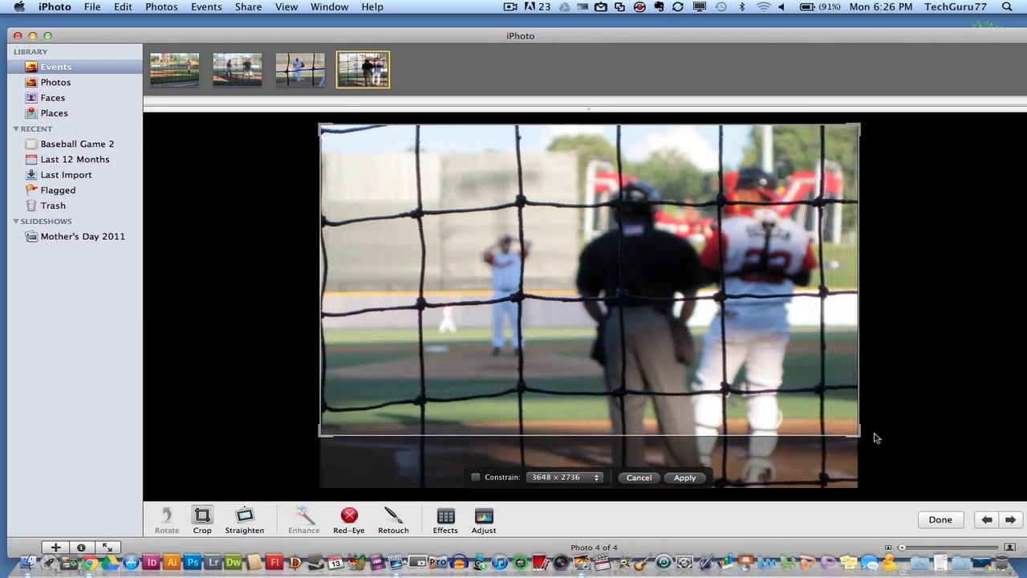
{"action": "left_click", "coordinate": [689, 481]}
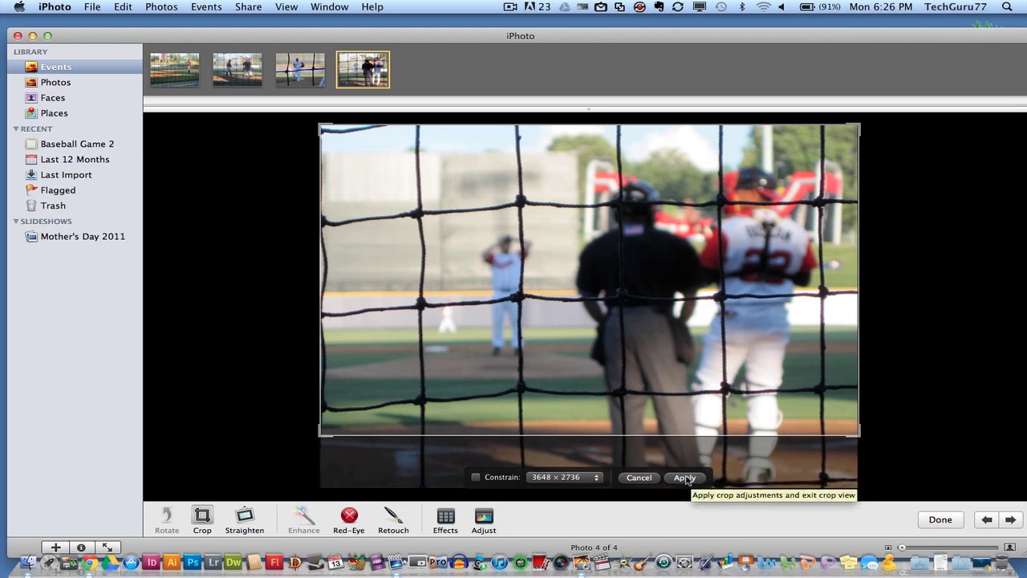
{"action": "left_click", "coordinate": [686, 479]}
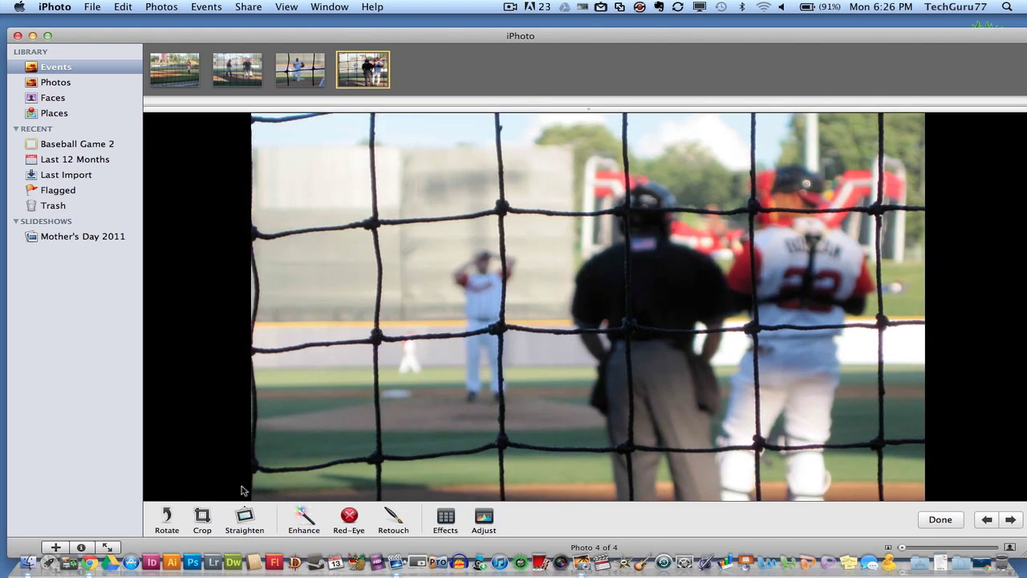
Check the straightening grid at 0° and auto-enhance the photo's colours.
{"action": "left_click", "coordinate": [244, 517]}
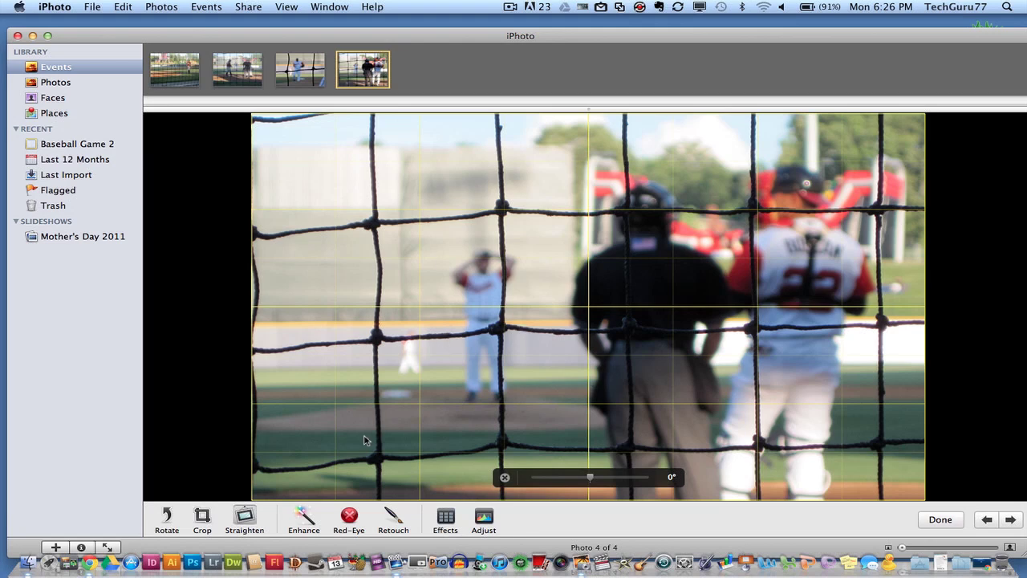
{"action": "left_click", "coordinate": [305, 518]}
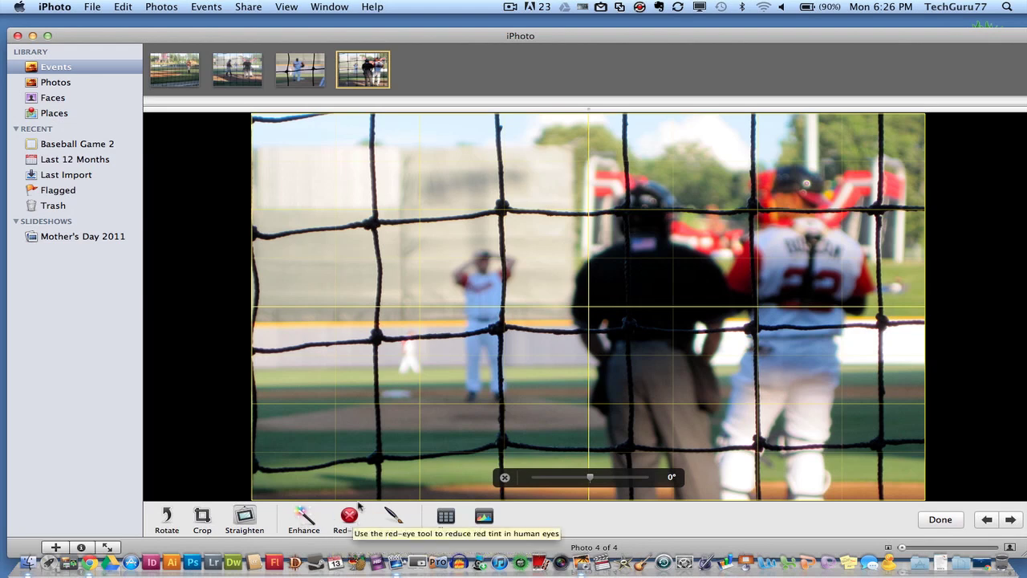
Brush out a blemish on the blurry wall left of the pitcher with the Retouch tool.
{"action": "left_click", "coordinate": [346, 530]}
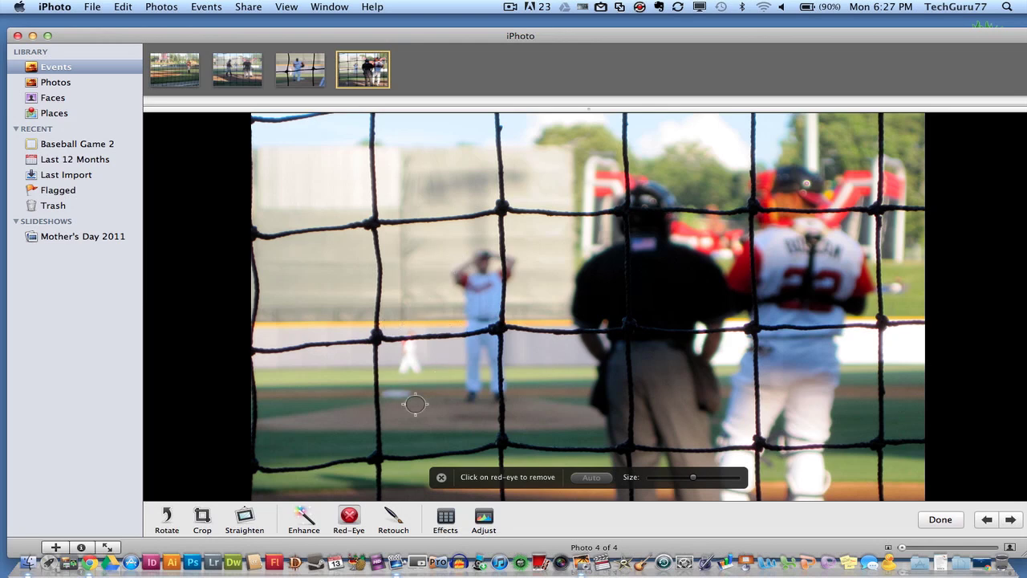
{"action": "left_click", "coordinate": [393, 517]}
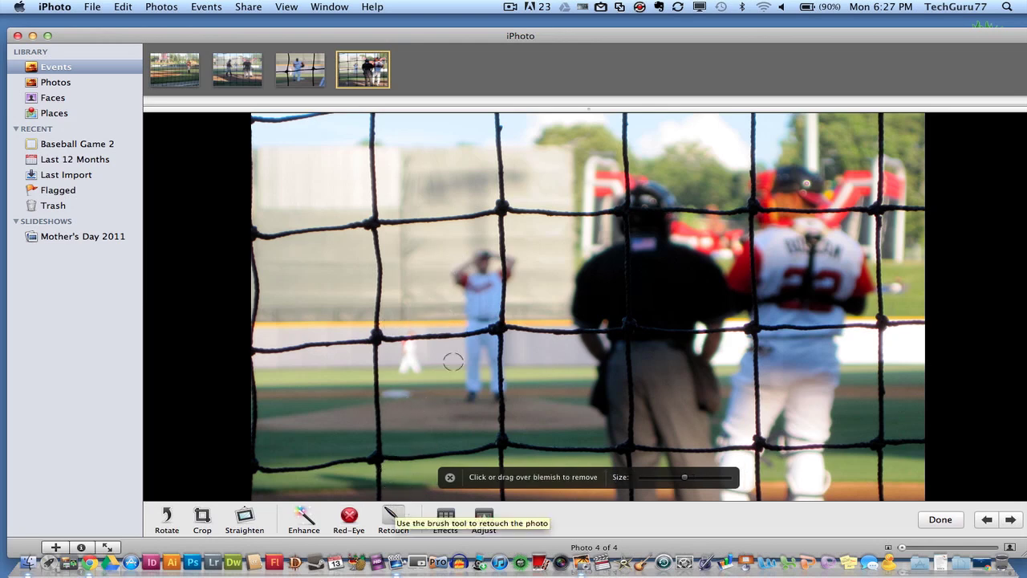
{"action": "mouse_move", "coordinate": [446, 300]}
{"action": "left_mouse_down"}
{"action": "mouse_move", "coordinate": [440, 269]}
{"action": "mouse_move", "coordinate": [430, 313]}
{"action": "mouse_move", "coordinate": [421, 283]}
{"action": "mouse_move", "coordinate": [423, 307]}
{"action": "mouse_move", "coordinate": [405, 308]}
{"action": "mouse_move", "coordinate": [438, 296]}
{"action": "mouse_move", "coordinate": [396, 320]}
{"action": "left_mouse_up"}
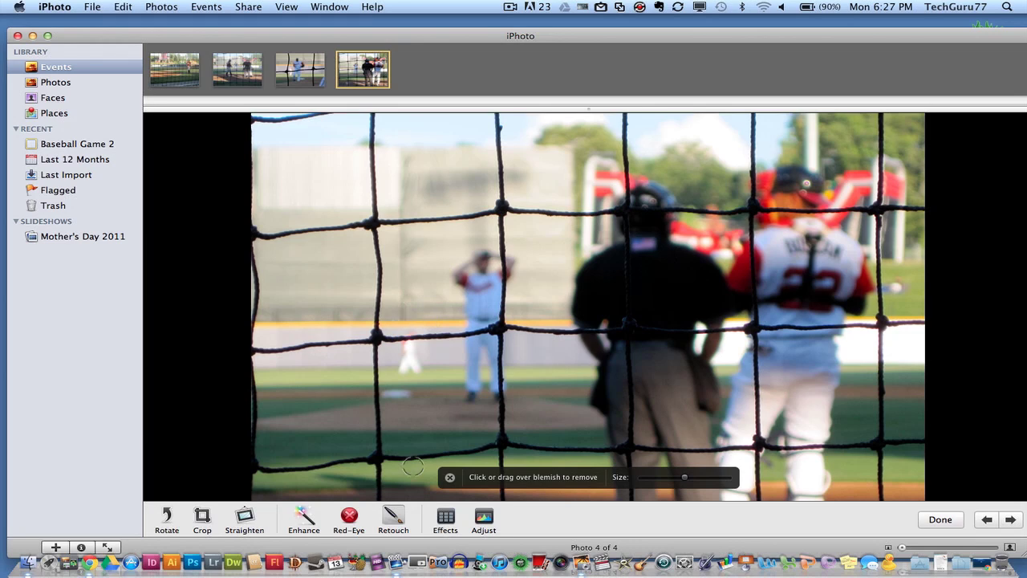
Move the Effects panel over the photo and try B & W, Sepia, Antique and Fade Color.
{"action": "left_click", "coordinate": [449, 519]}
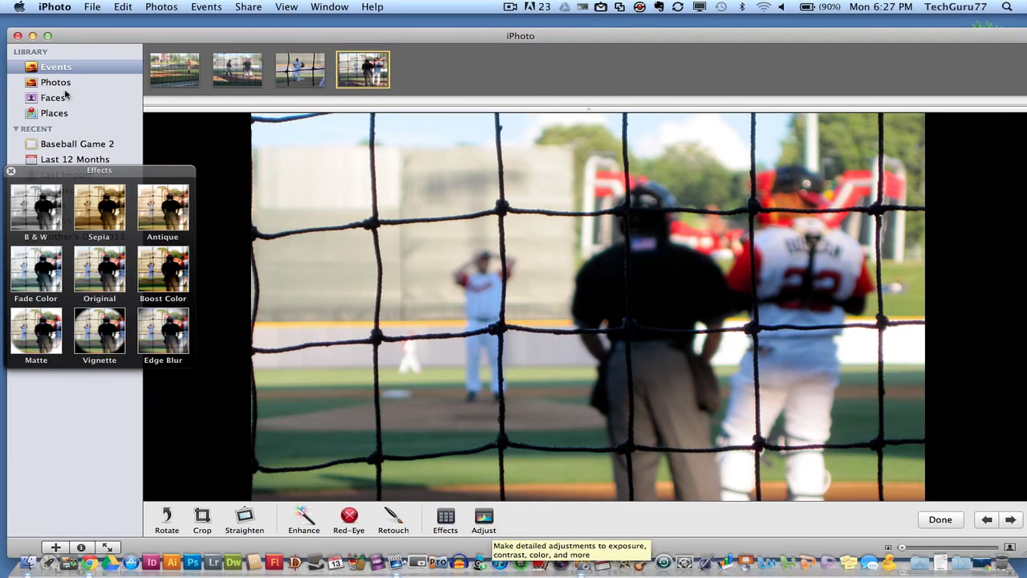
{"action": "left_click_drag", "start_coordinate": [104, 172], "coordinate": [450, 210]}
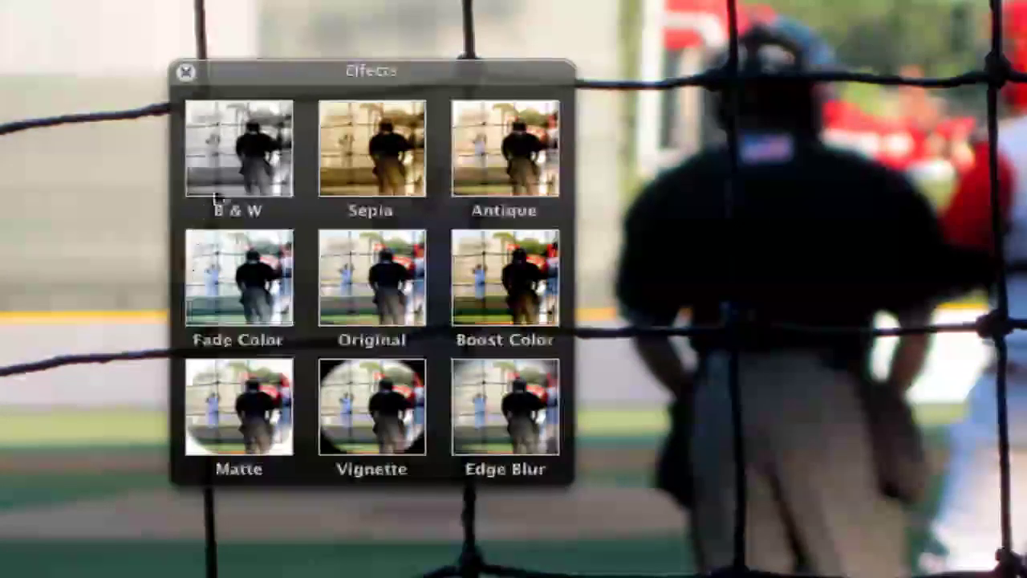
{"action": "left_click", "coordinate": [249, 154]}
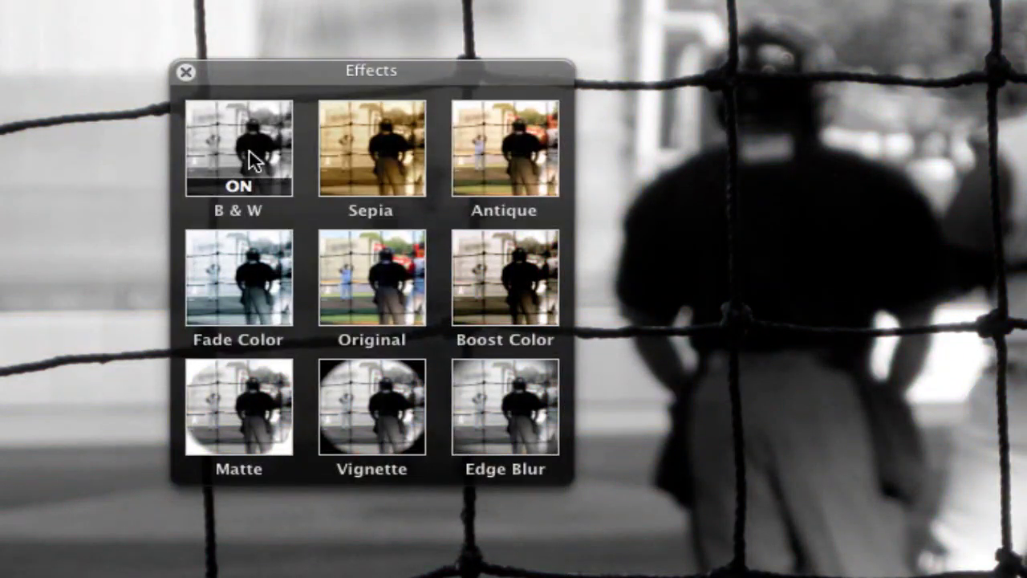
{"action": "left_click", "coordinate": [356, 152]}
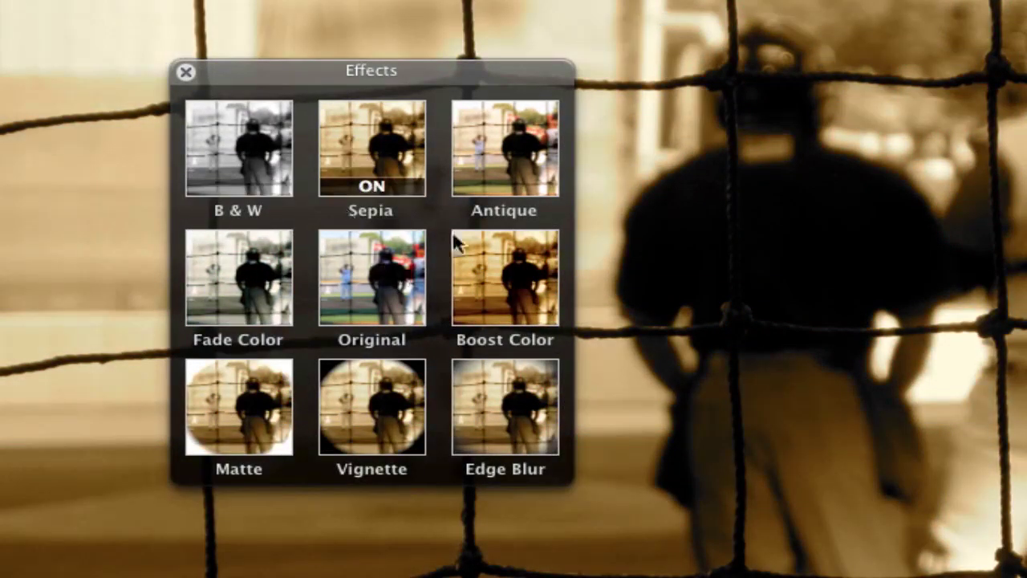
{"action": "left_click", "coordinate": [497, 157]}
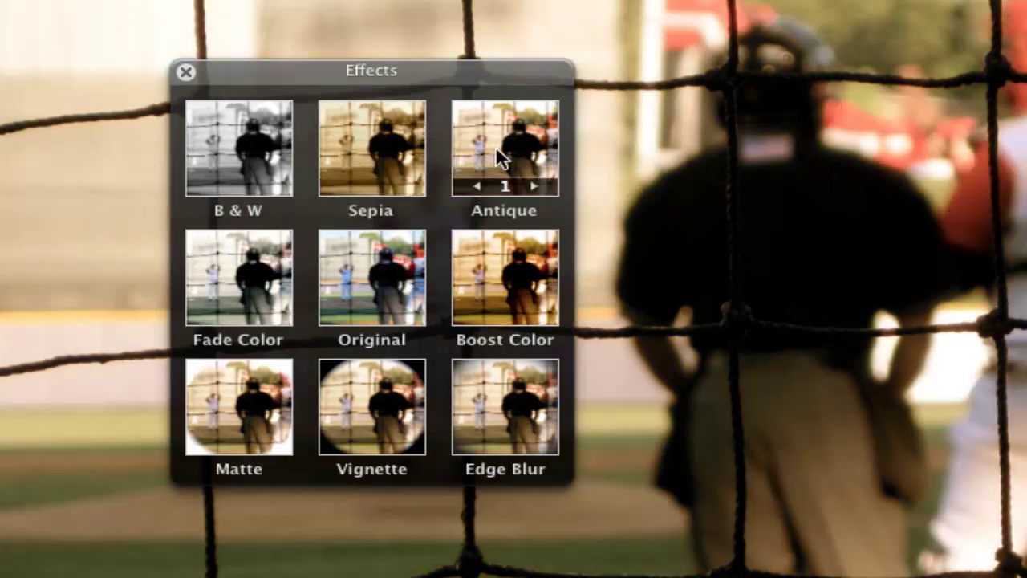
{"action": "left_click", "coordinate": [239, 303]}
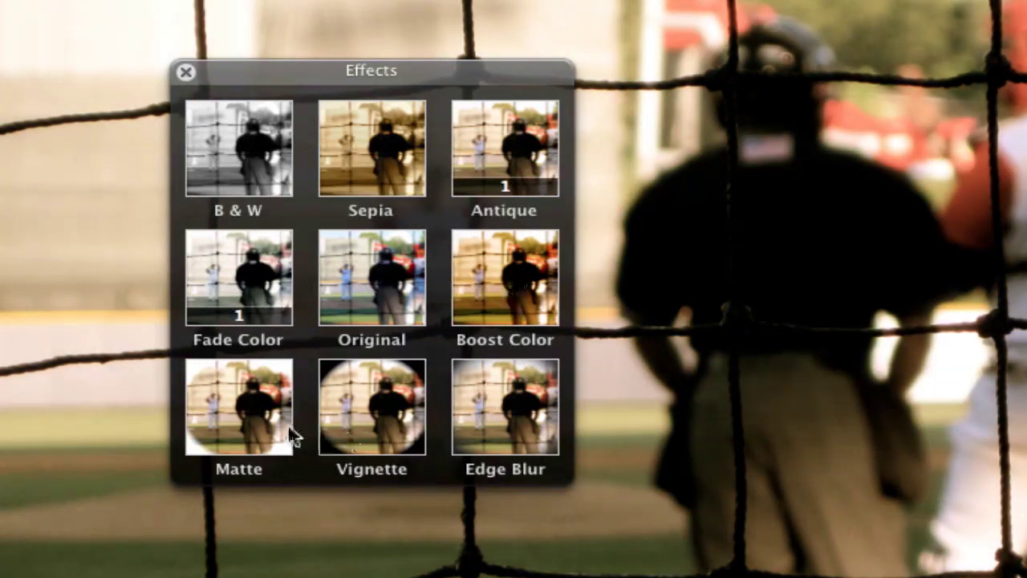
Add Matte, Vignette and Edge Blur effects to the photo.
{"action": "left_click", "coordinate": [247, 412]}
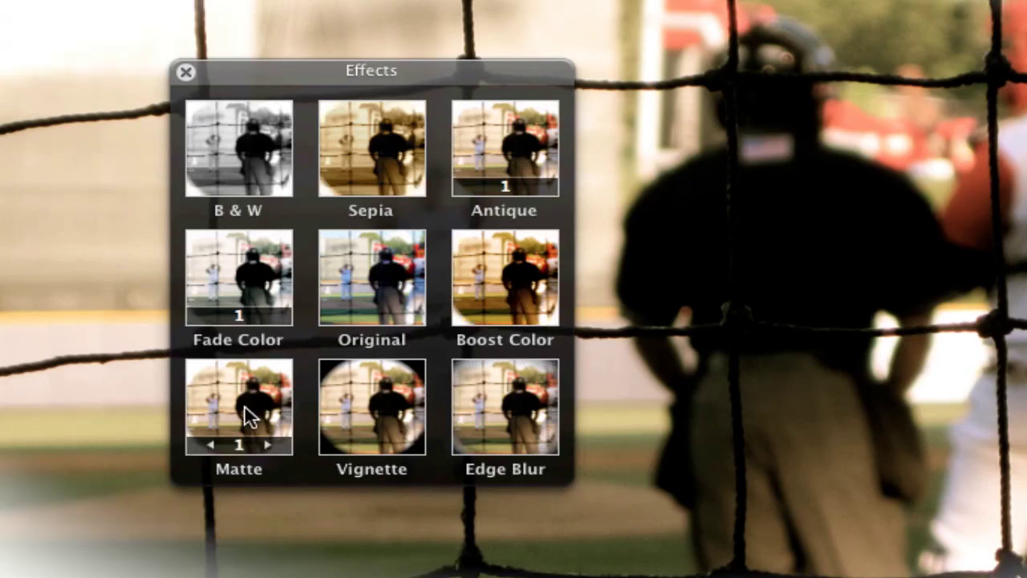
{"action": "left_click", "coordinate": [384, 422]}
{"action": "left_click", "coordinate": [503, 410]}
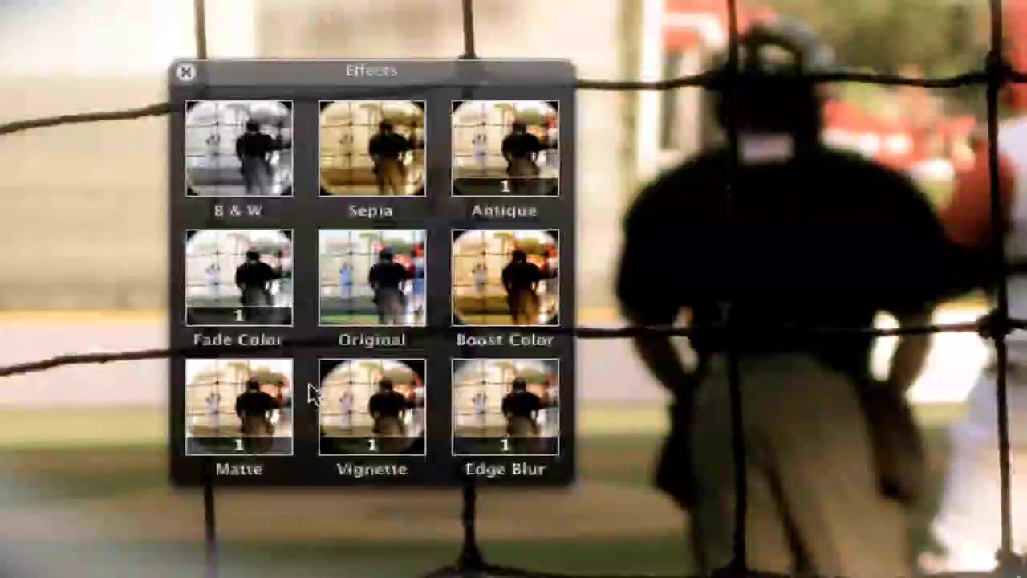
Raise the Antique effect strength to 3, then lower it back to 0.
{"action": "mouse_move", "coordinate": [495, 186]}
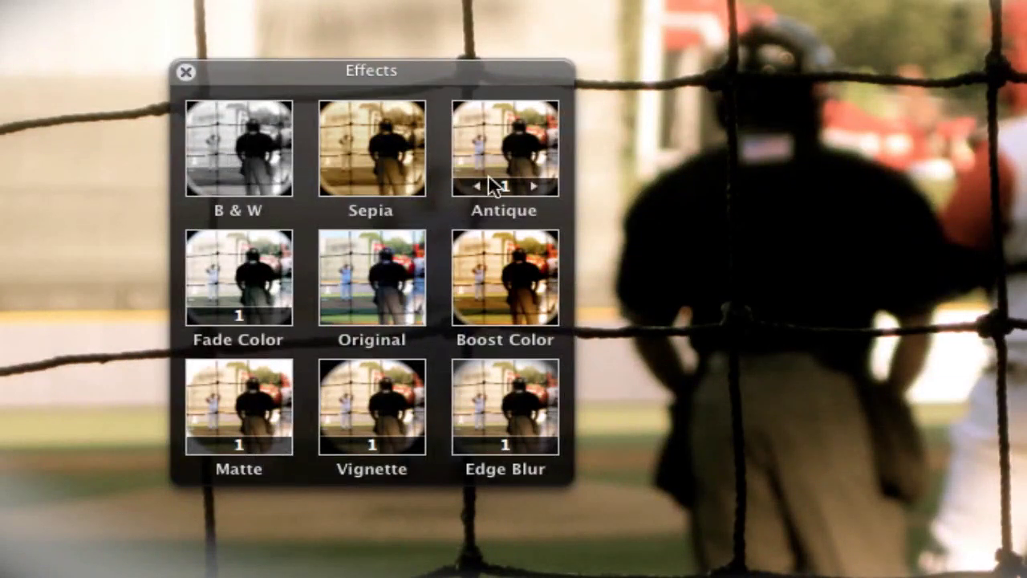
{"action": "left_click", "coordinate": [536, 185]}
{"action": "left_click", "coordinate": [536, 185]}
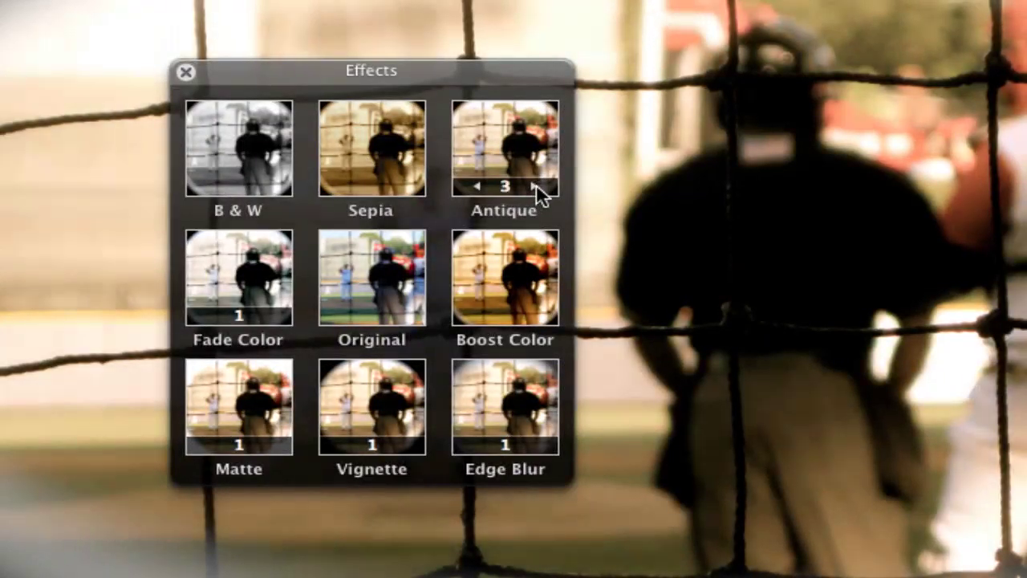
{"action": "left_click", "coordinate": [478, 187]}
{"action": "left_click", "coordinate": [478, 185]}
{"action": "left_click", "coordinate": [477, 186]}
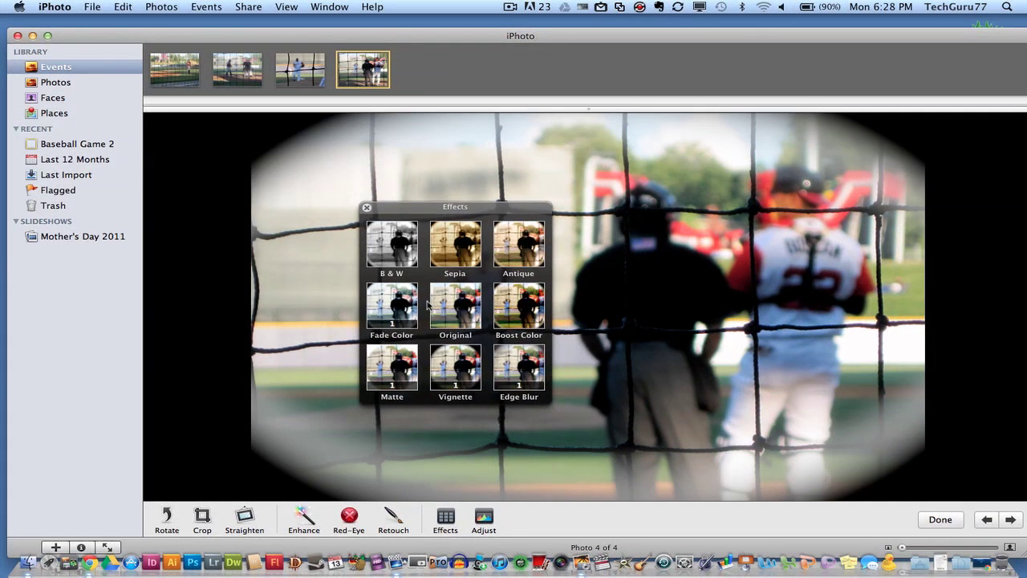
Close Effects, preview a brighter Exposure in the Adjust panel, return it to neutral, and close the panel.
{"action": "left_click", "coordinate": [367, 209]}
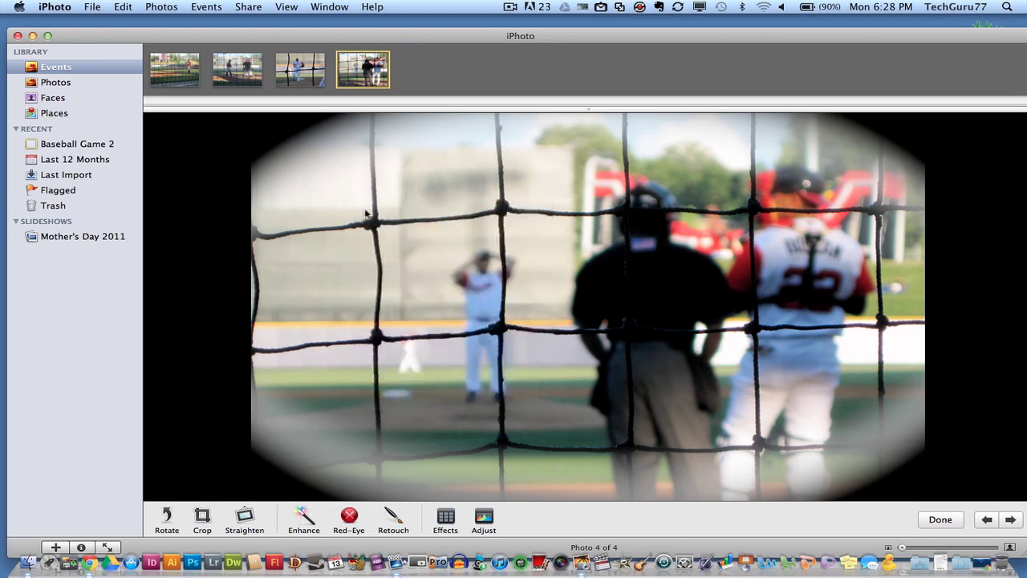
{"action": "left_click", "coordinate": [482, 518]}
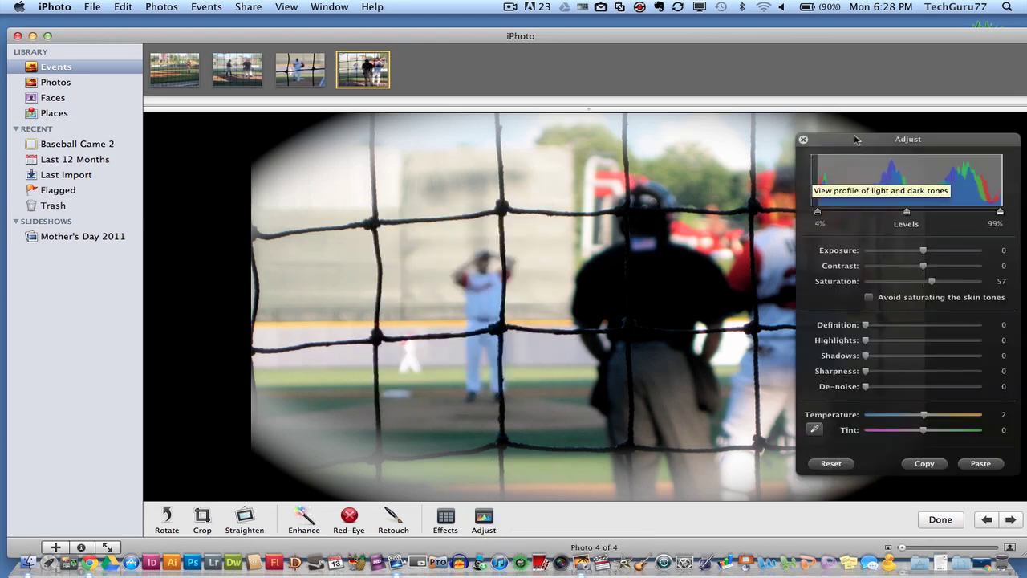
{"action": "left_click_drag", "start_coordinate": [860, 141], "coordinate": [527, 121]}
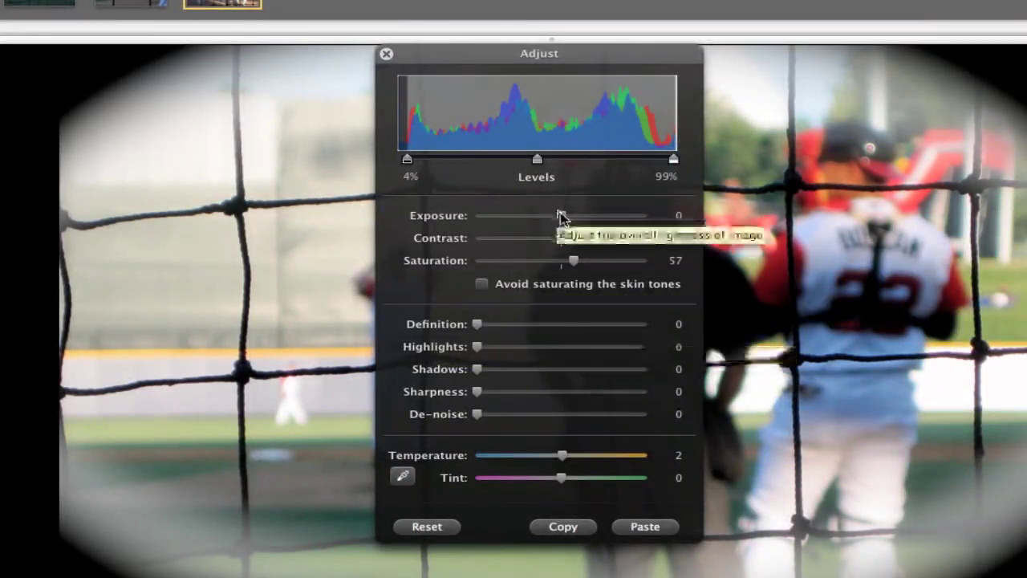
{"action": "left_click_drag", "start_coordinate": [564, 218], "coordinate": [565, 247]}
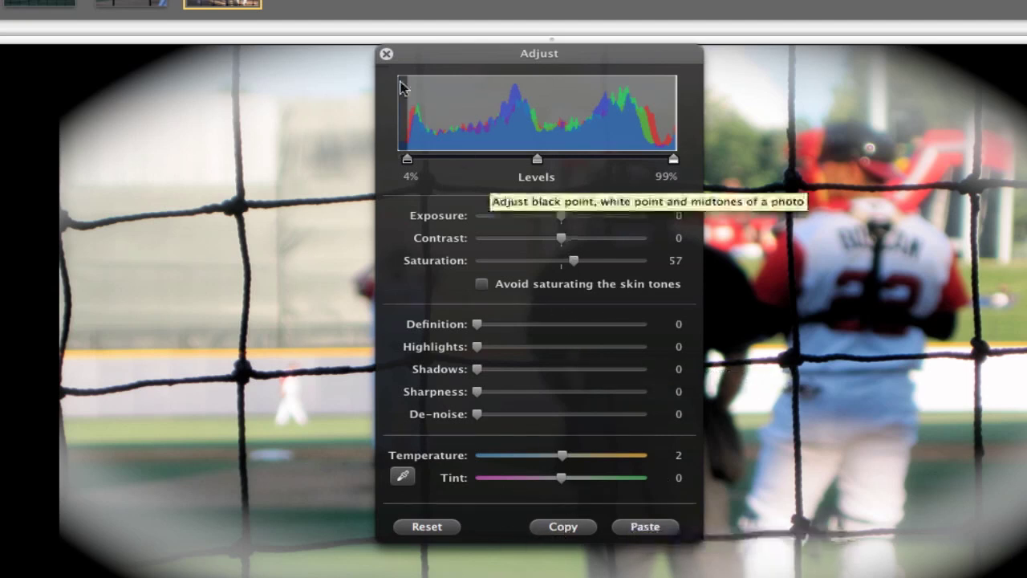
{"action": "left_click", "coordinate": [386, 54]}
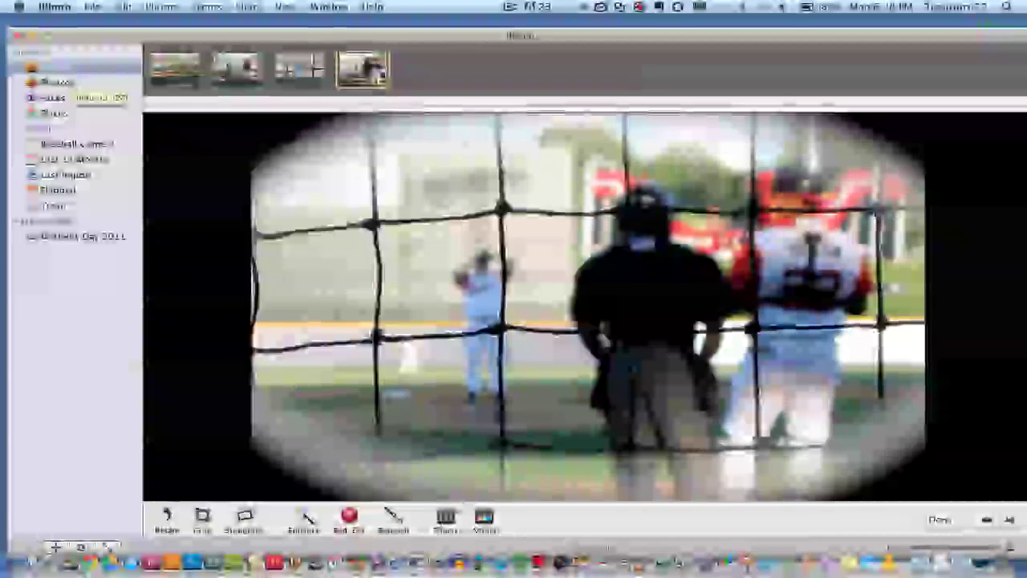
Leave editing and browse the library's Photos, Events, Faces and Places views.
{"action": "left_click", "coordinate": [69, 82]}
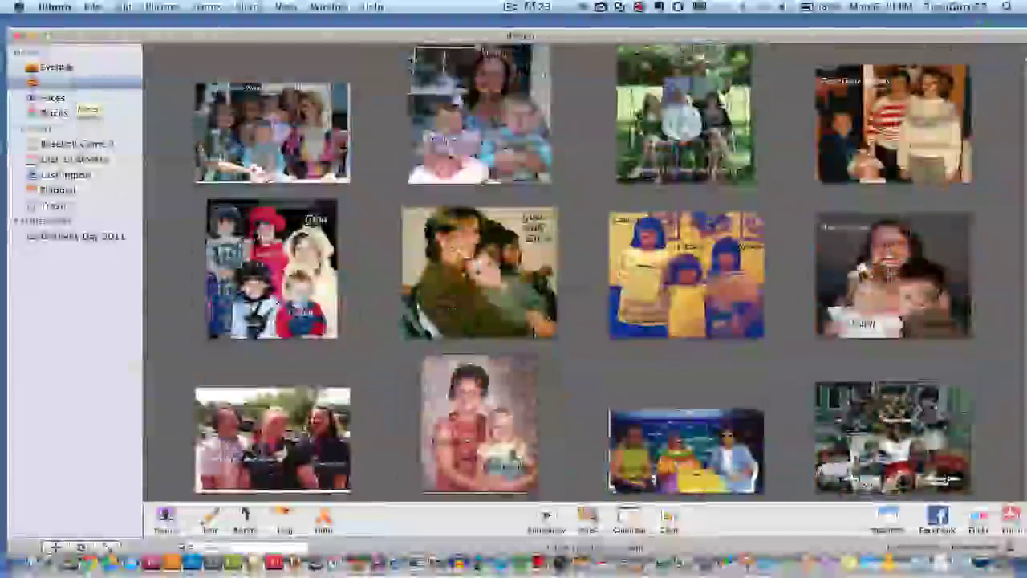
{"action": "left_click", "coordinate": [54, 67]}
{"action": "scroll", "coordinate": [280, 247], "scroll_direction": "down", "scroll_amount": 10}
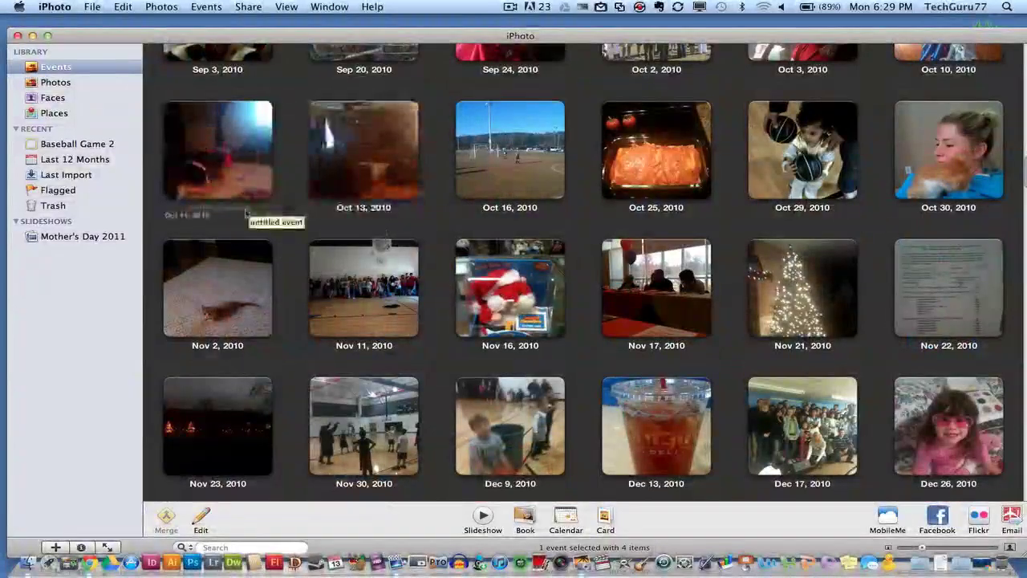
{"action": "left_click", "coordinate": [56, 98]}
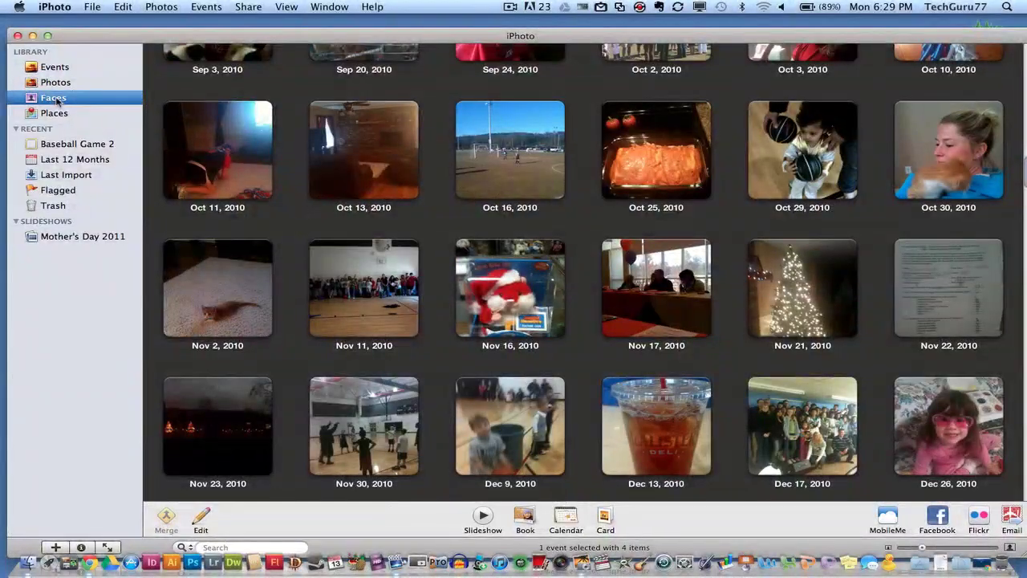
{"action": "left_click", "coordinate": [61, 115]}
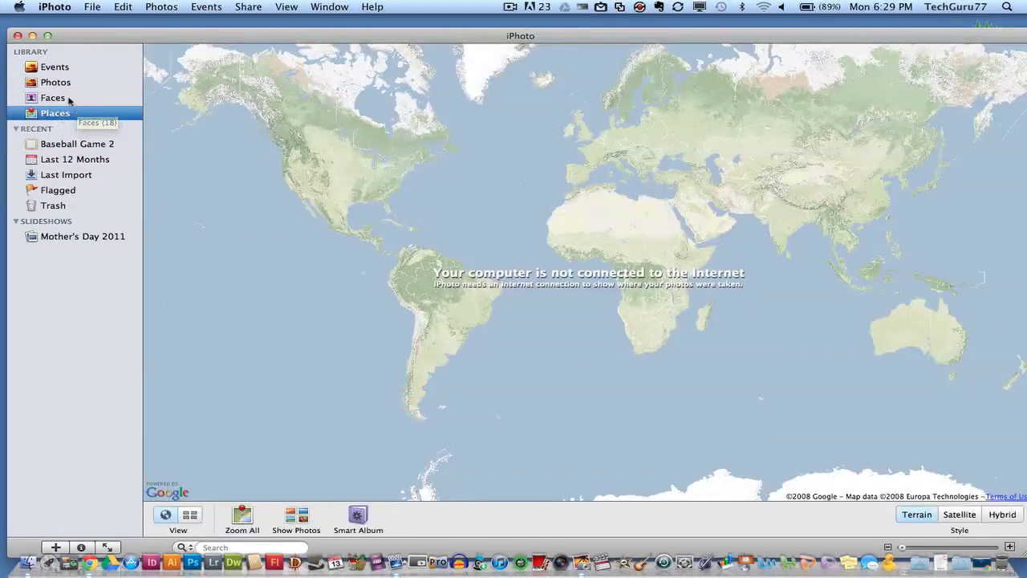
{"action": "left_click", "coordinate": [56, 98]}
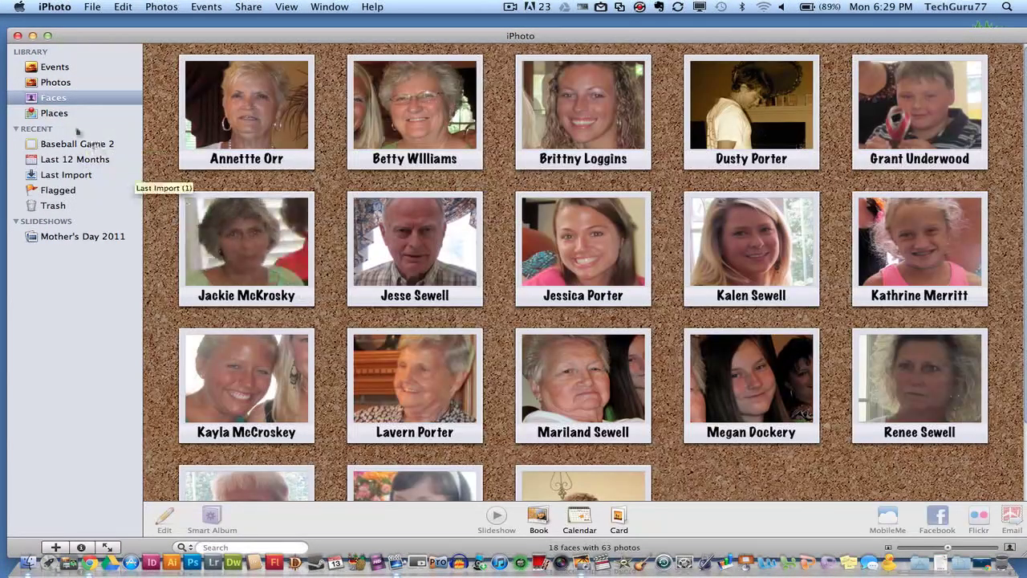
{"action": "left_click", "coordinate": [77, 127]}
Show the Places world map, which has no photo locations while offline.
{"action": "left_click", "coordinate": [71, 113]}
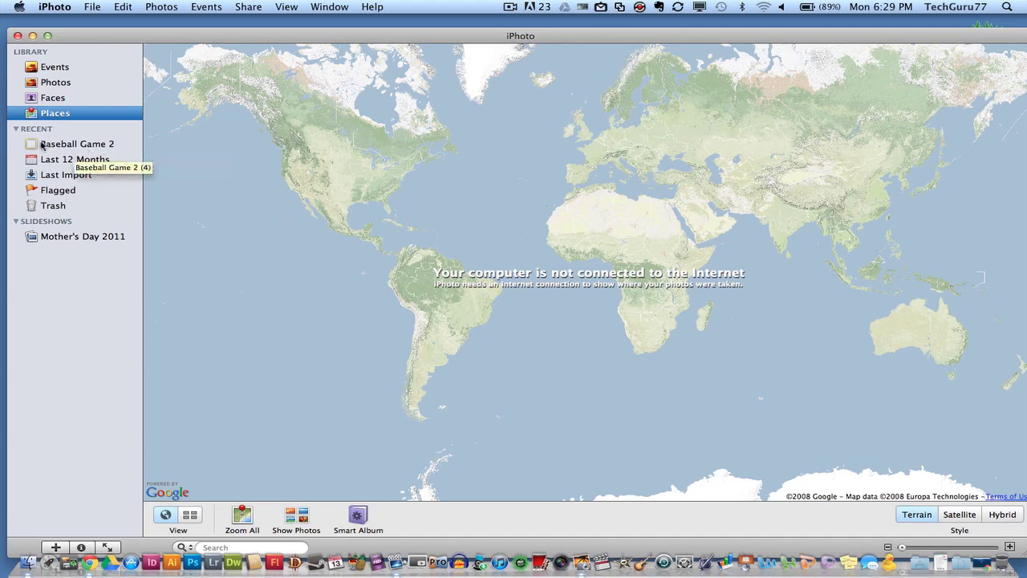
Browse the Last 12 Months, Last Import and Flagged collections, then return to Photos.
{"action": "left_click", "coordinate": [56, 159]}
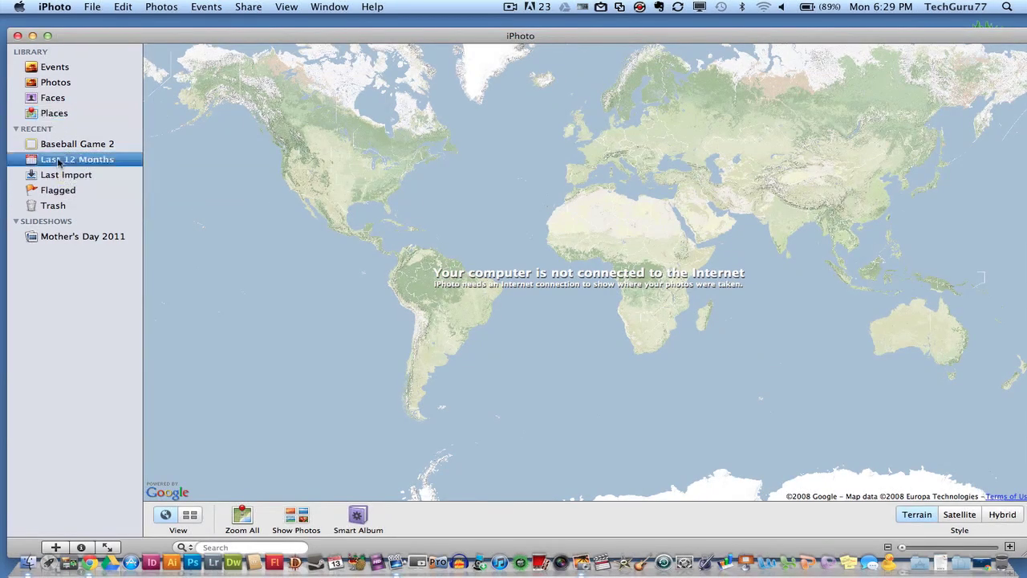
{"action": "left_click", "coordinate": [61, 178]}
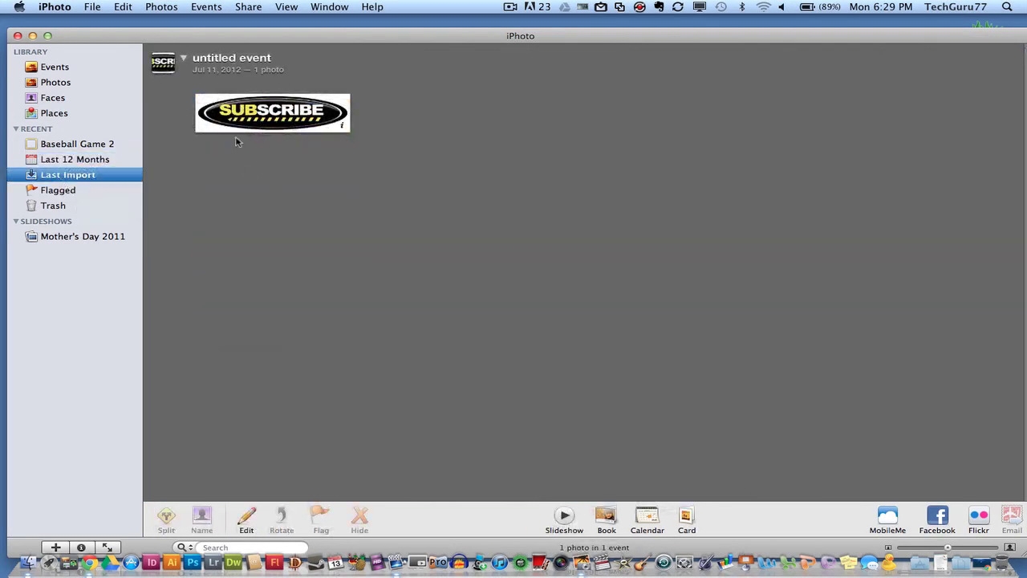
{"action": "left_click", "coordinate": [85, 191]}
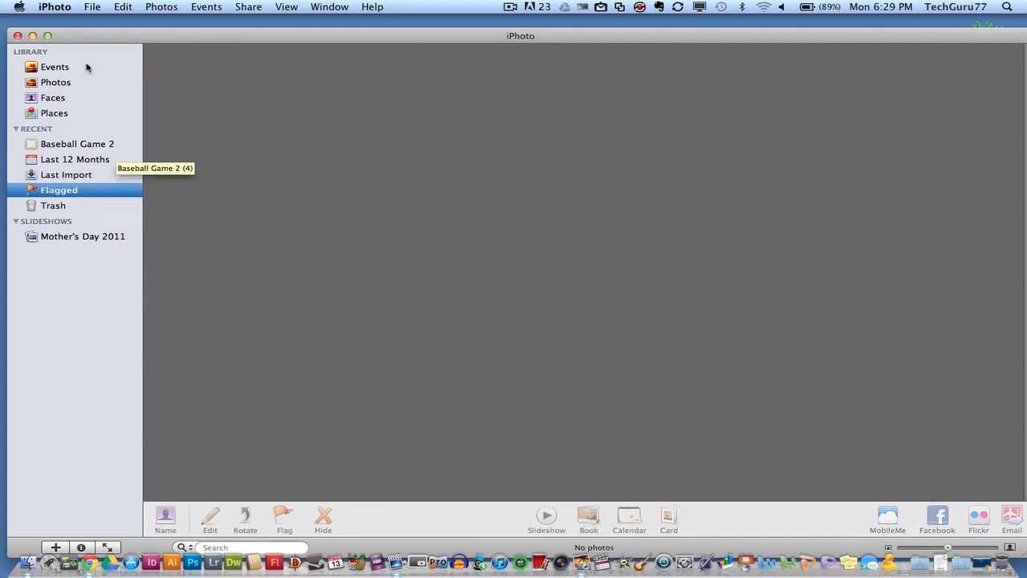
{"action": "left_click", "coordinate": [64, 81]}
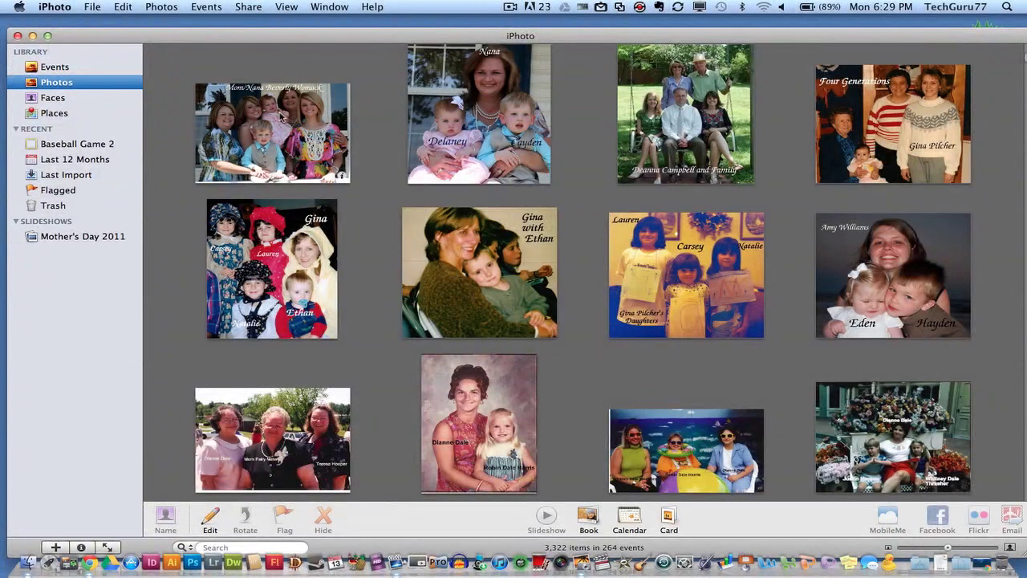
Drag the first photo into Trash, check the six trashed photos, and return to Photos.
{"action": "left_click_drag", "start_coordinate": [257, 103], "coordinate": [59, 208]}
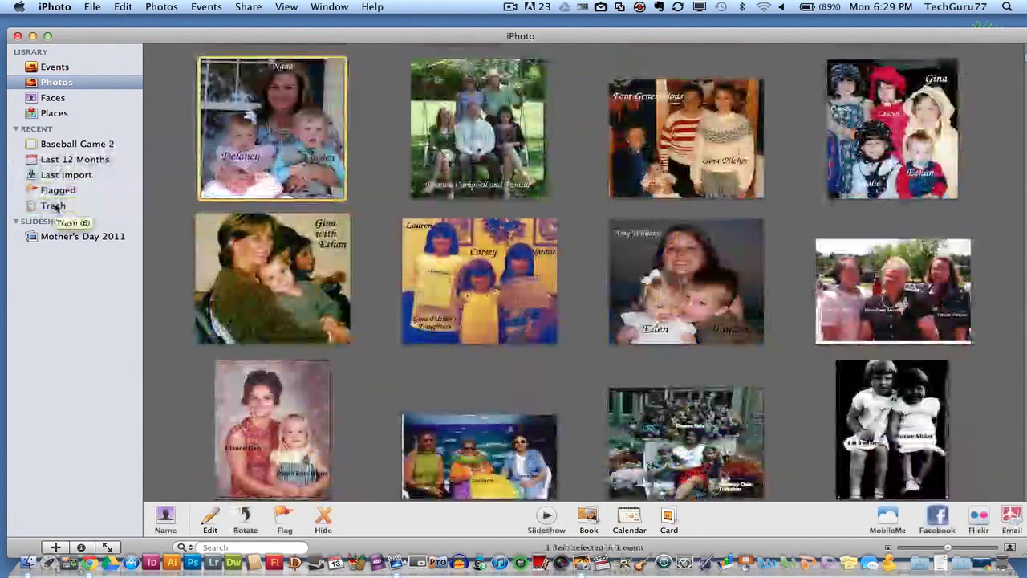
{"action": "left_click", "coordinate": [58, 206]}
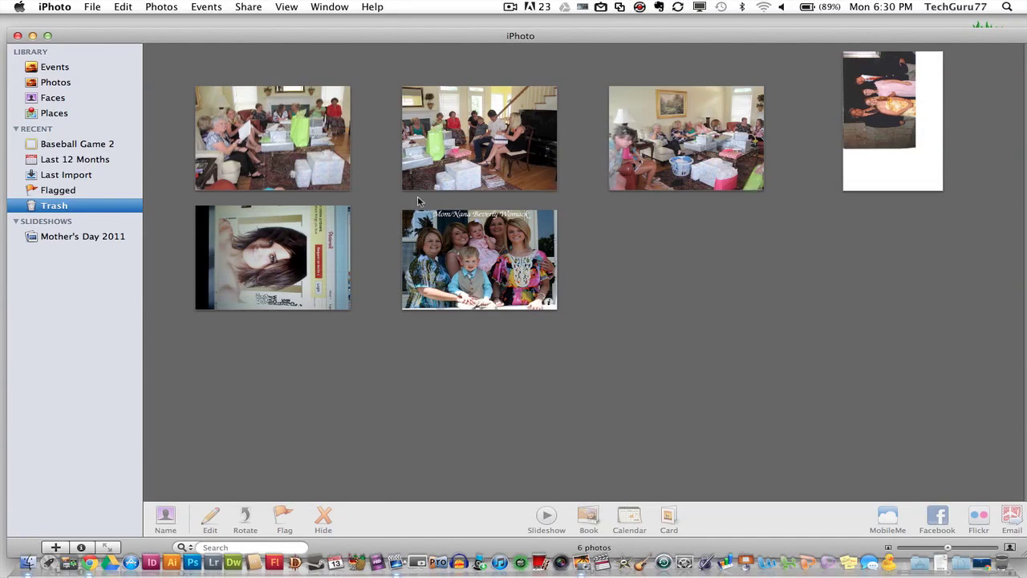
{"action": "left_click", "coordinate": [66, 82]}
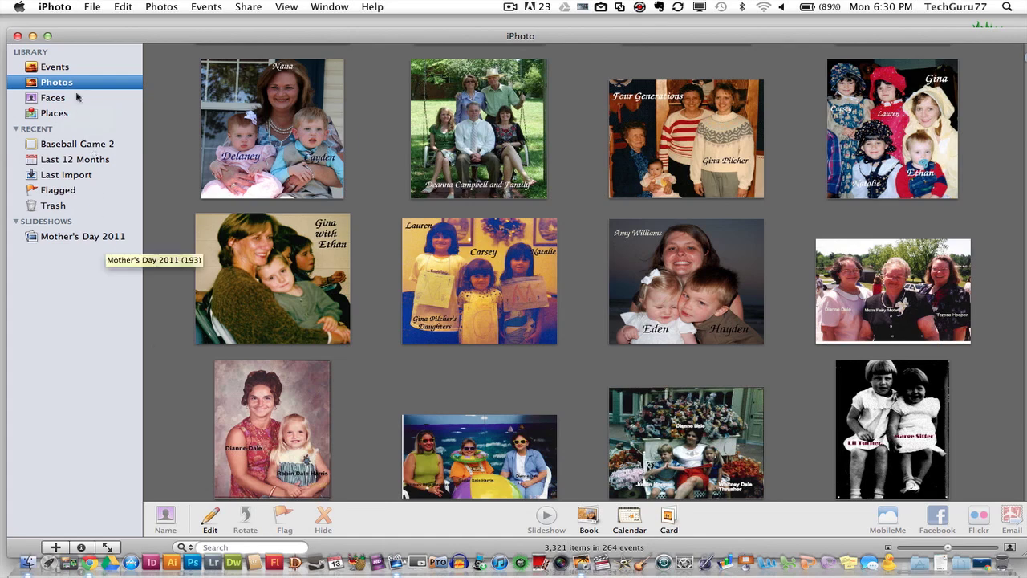
Show the Events view listing 264 events, glancing through the File menu without choosing a command.
{"action": "left_click", "coordinate": [57, 67]}
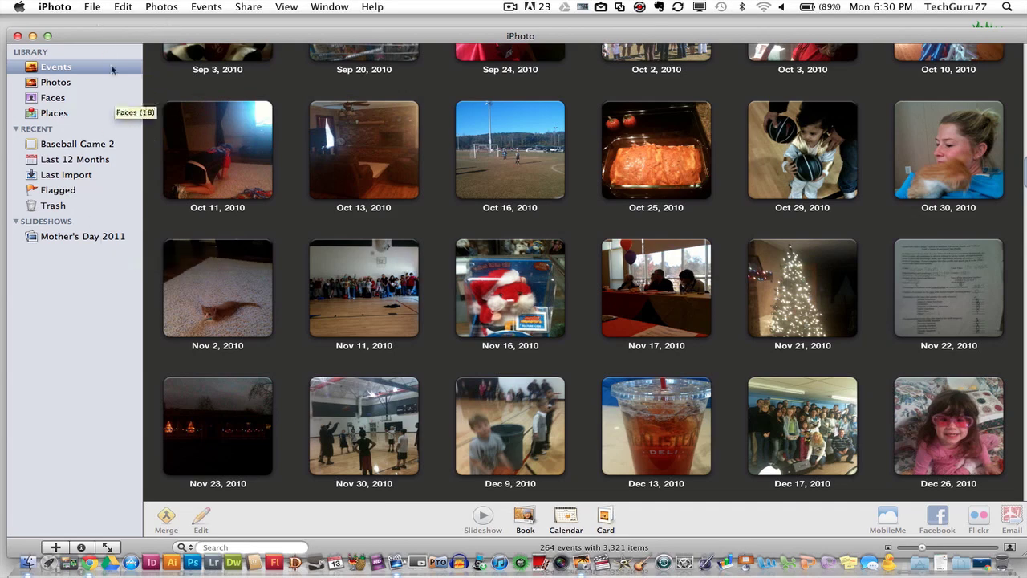
{"action": "left_click", "coordinate": [95, 8]}
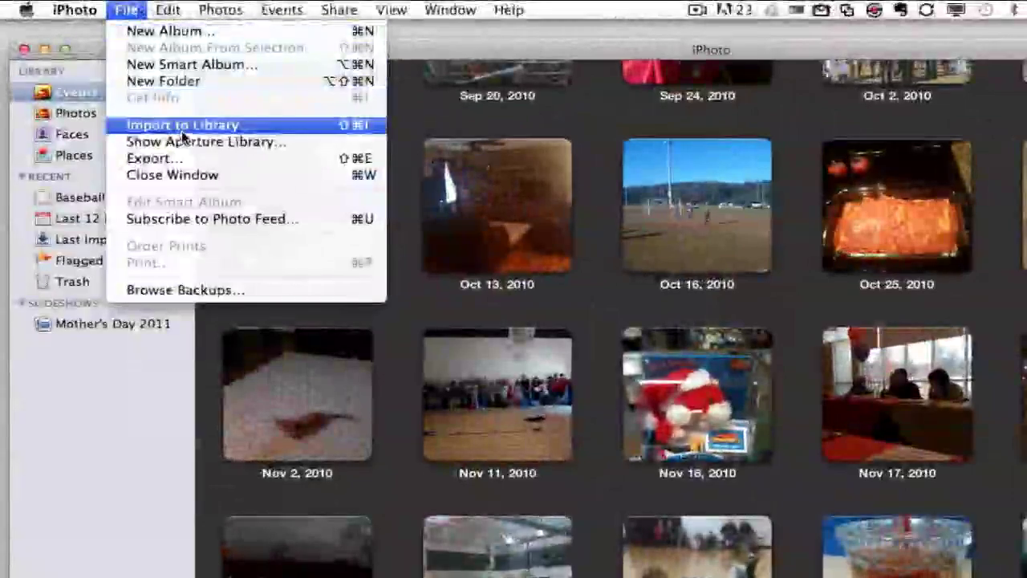
{"action": "left_click", "coordinate": [131, 431]}
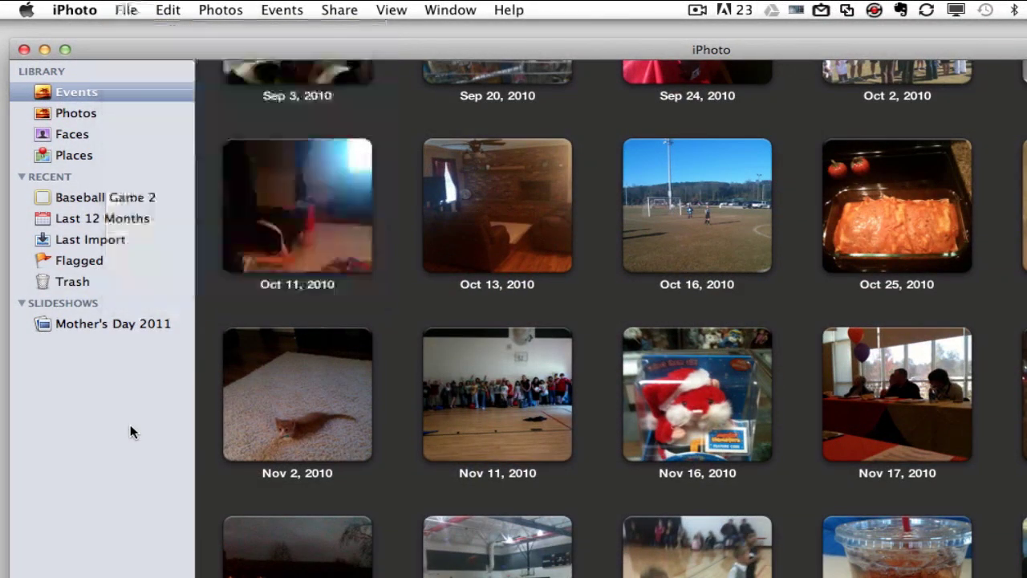